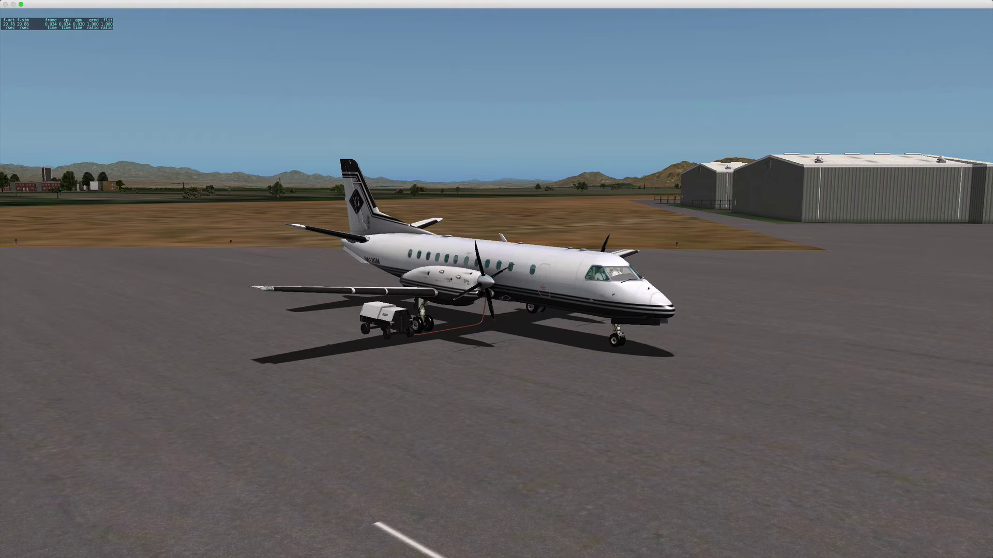
Switch to the Saab 340 cockpit view showing the full instrument panel and pedestal.
key(shift+9)
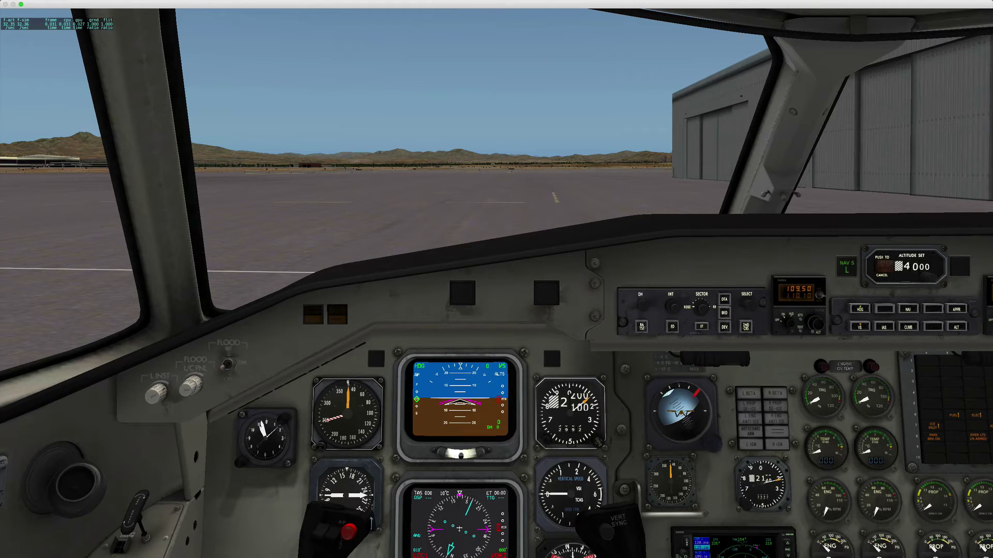
key(w)
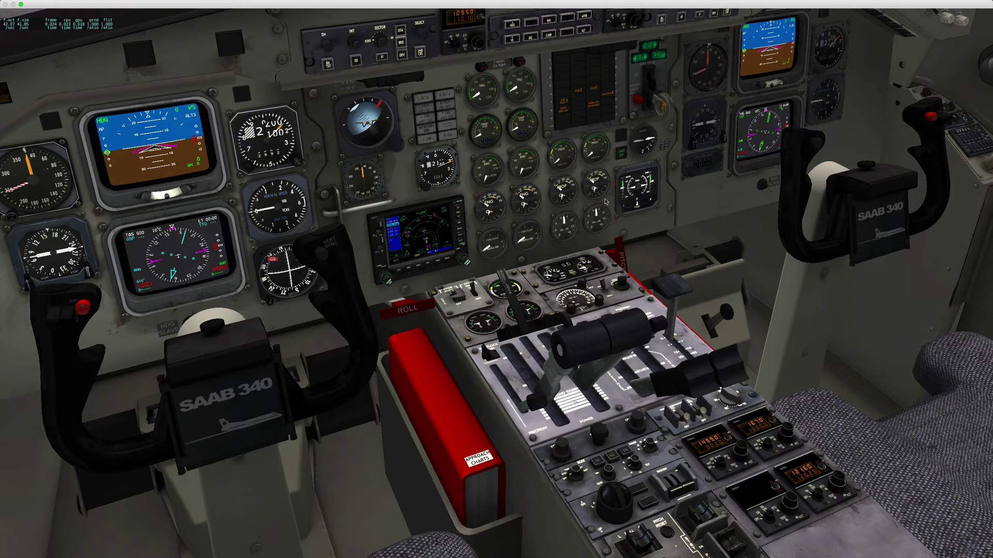
Pop out the GNS 530 and display its active flight plan (ILS08 into KBUR).
click(424, 235)
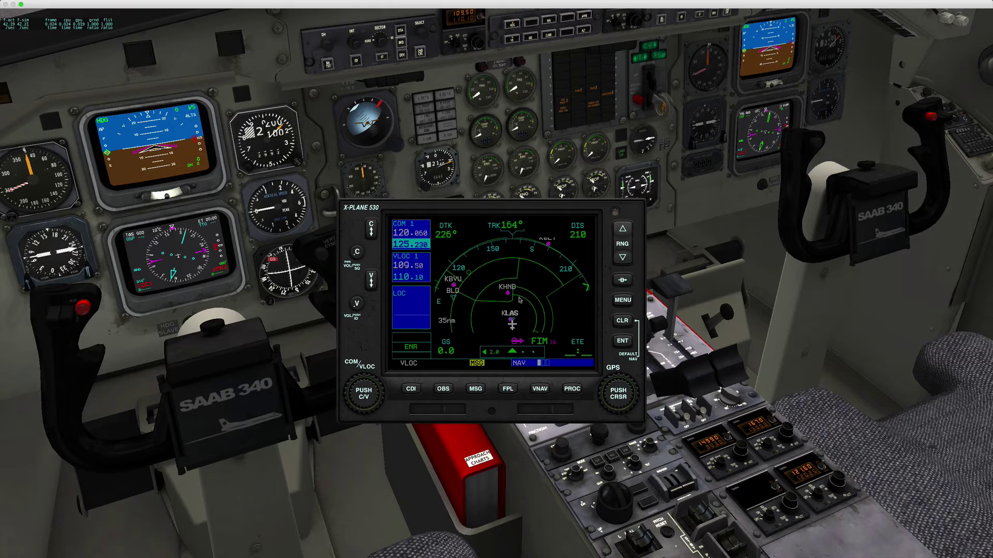
click(507, 389)
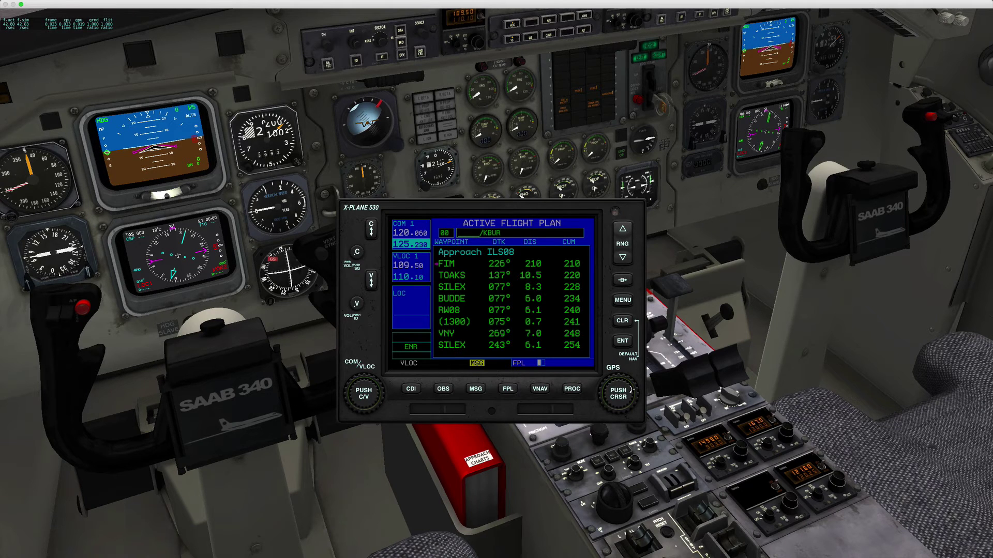
scroll(636, 321, down, 1)
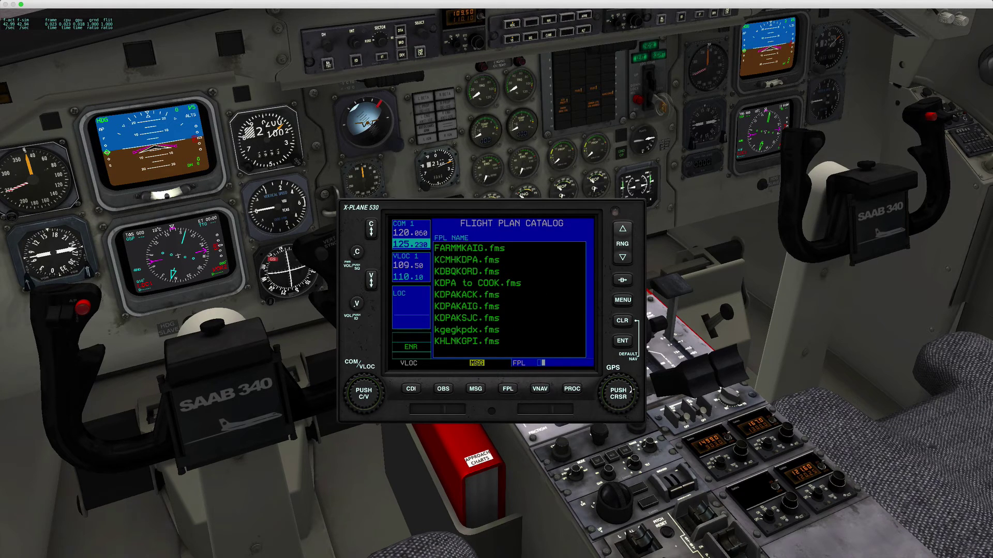
Load KLASKSFO.fms from the Garmin 530's Flight Plan Catalog.
click(618, 393)
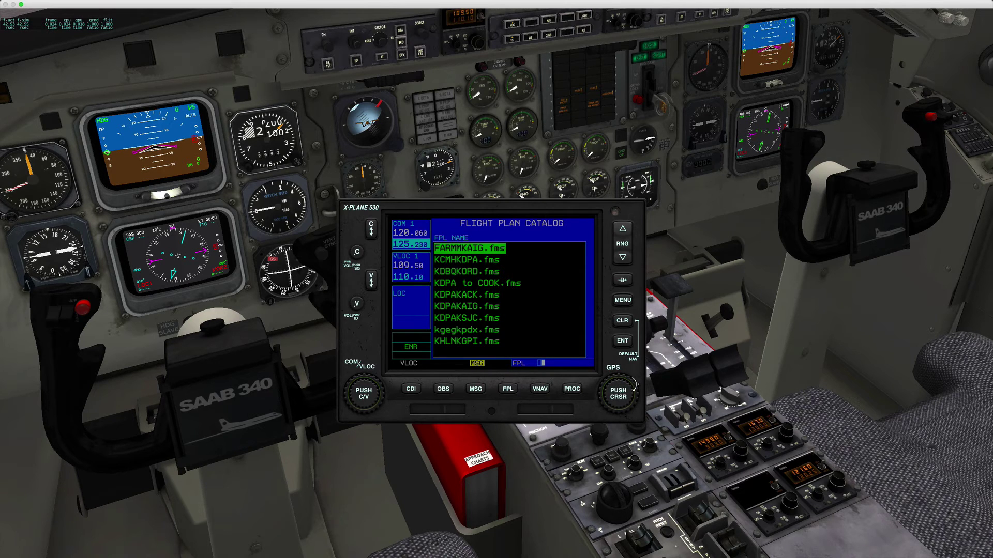
scroll(635, 385, down, 2)
scroll(634, 384, down, 2)
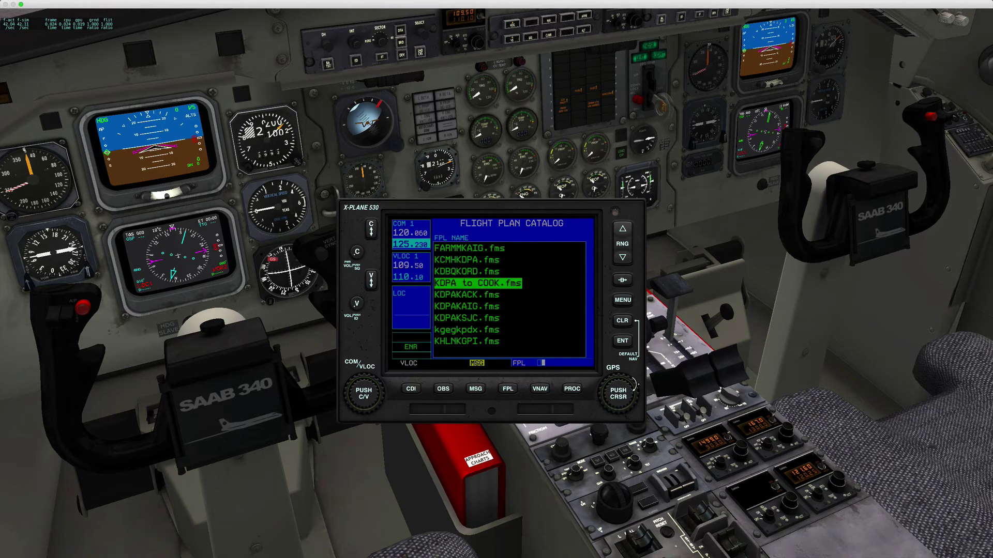
scroll(634, 384, down, 3)
scroll(635, 384, down, 4)
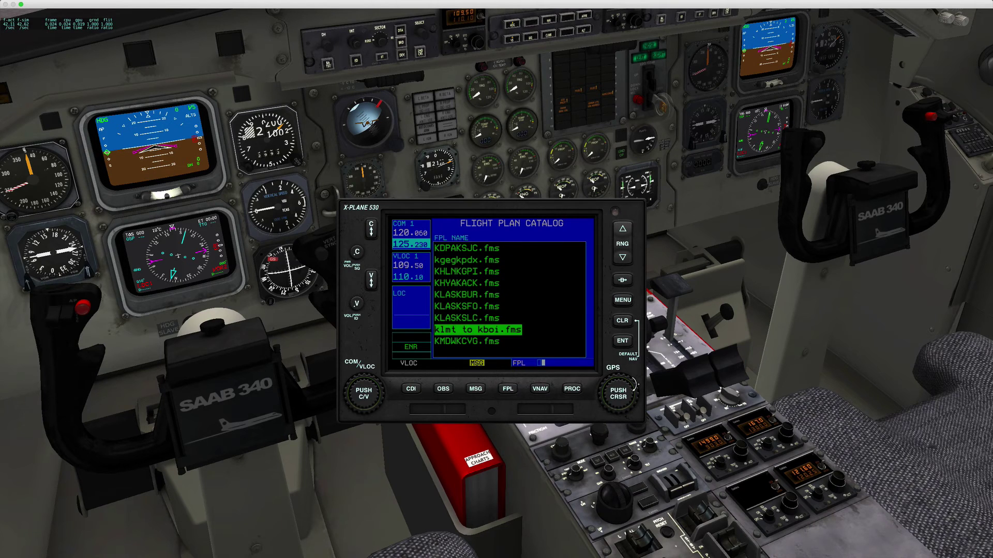
scroll(635, 384, up, 2)
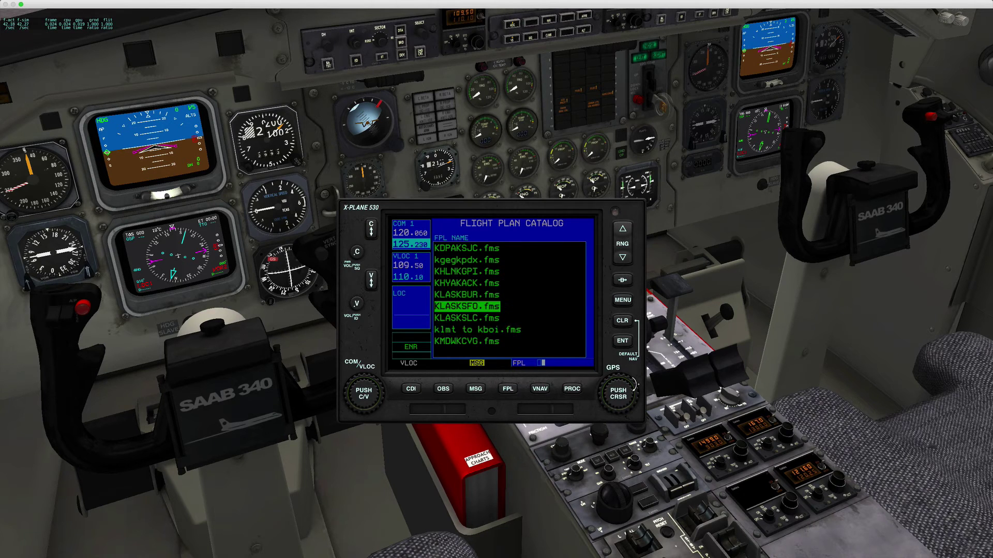
click(624, 344)
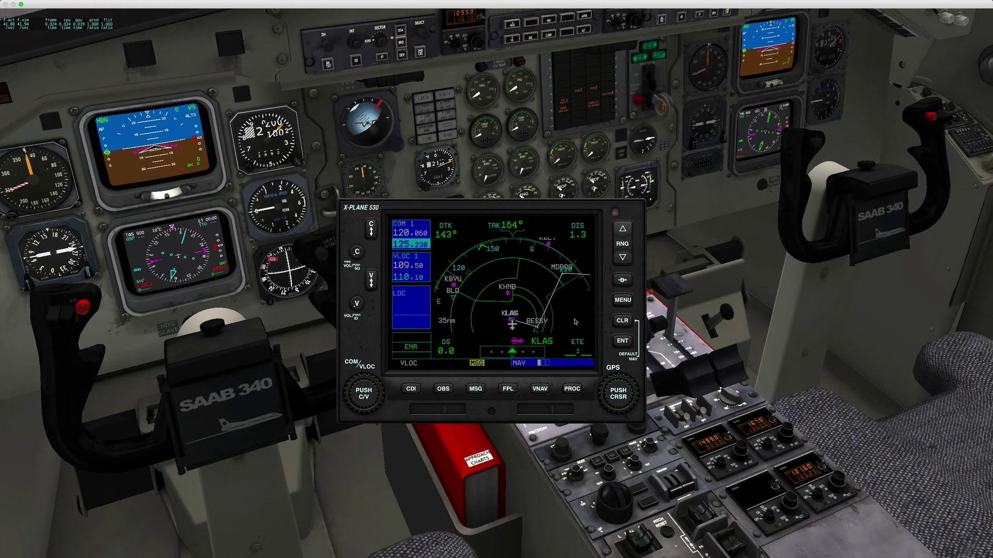
Delete the KLAS waypoint from the active flight plan so it starts at BESSY.
click(507, 388)
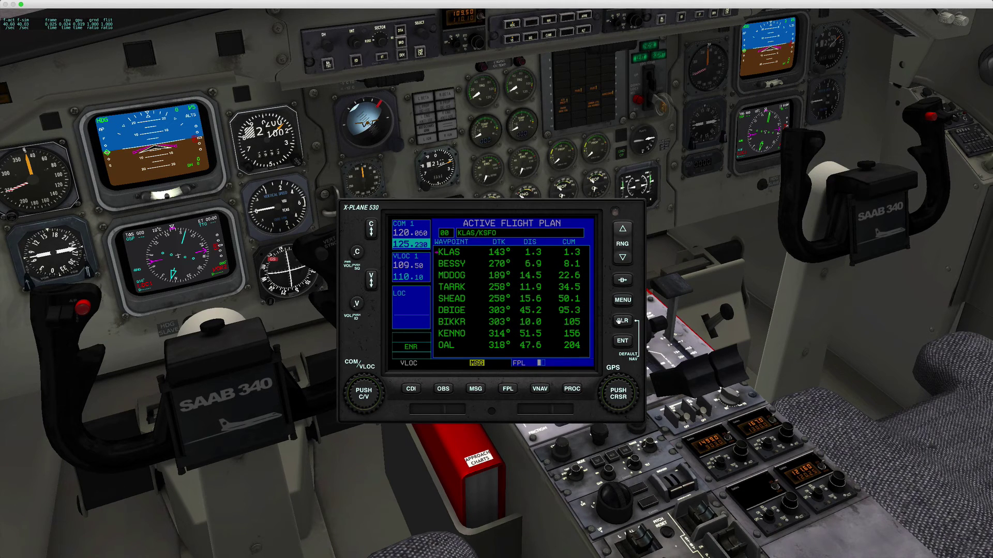
click(619, 391)
click(622, 322)
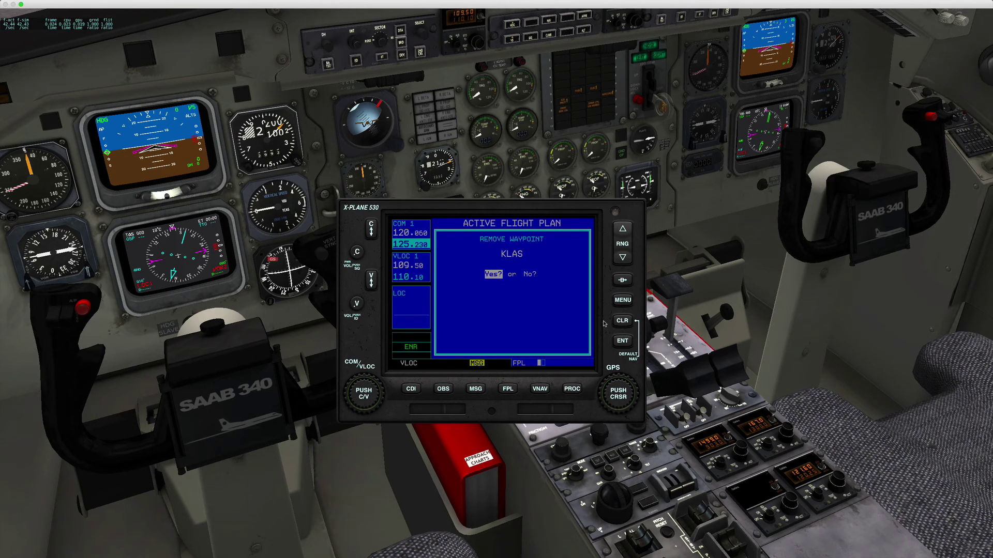
click(622, 341)
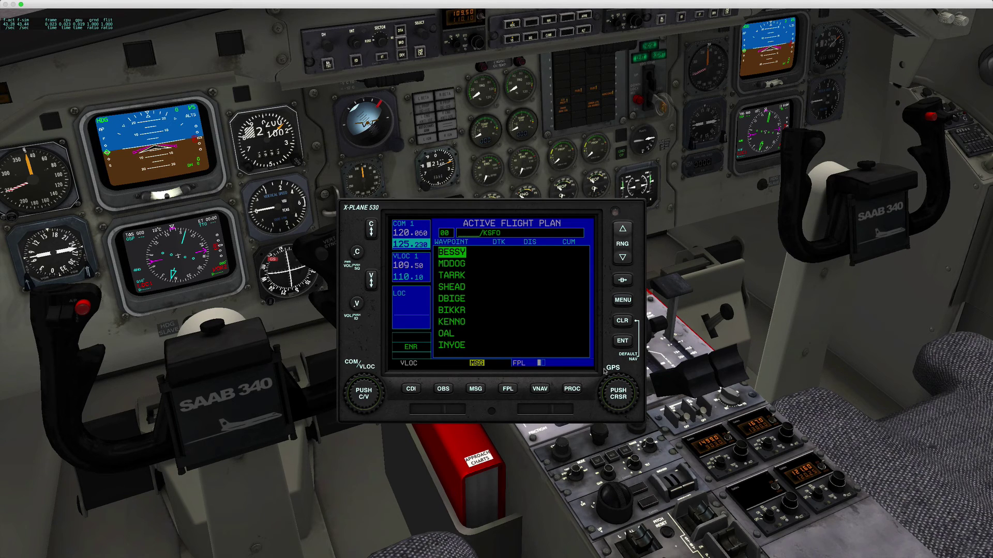
Activate a Direct-To course to BESSY on the GNS 530.
click(623, 281)
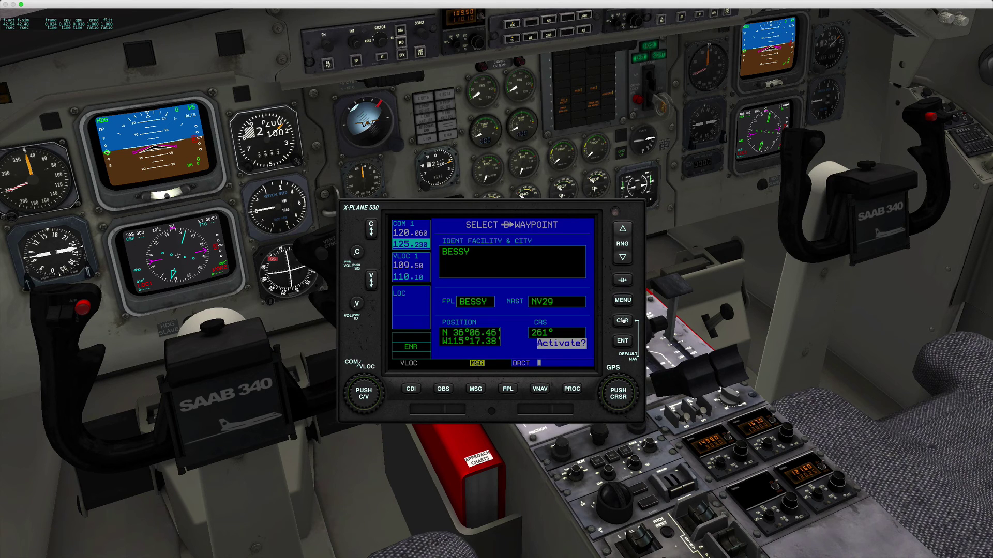
click(623, 341)
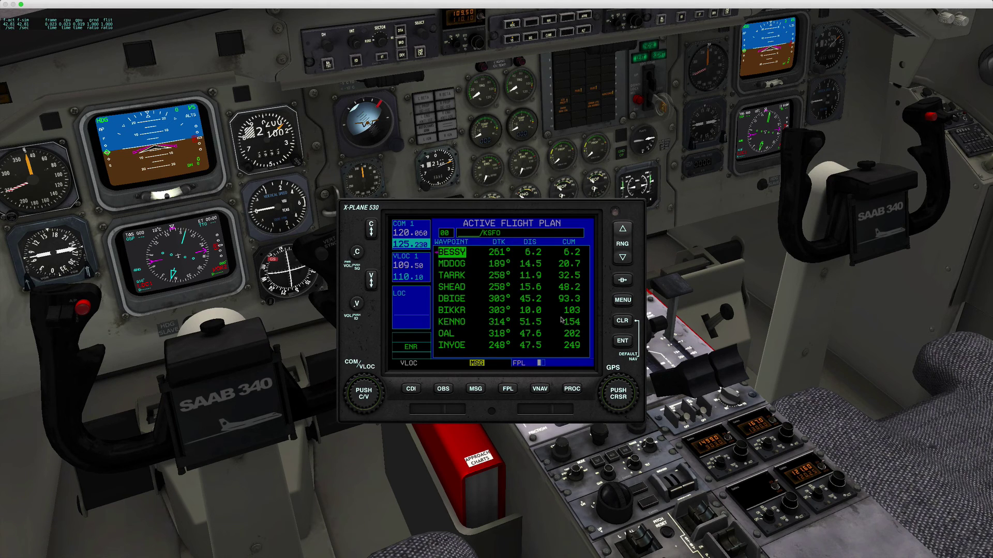